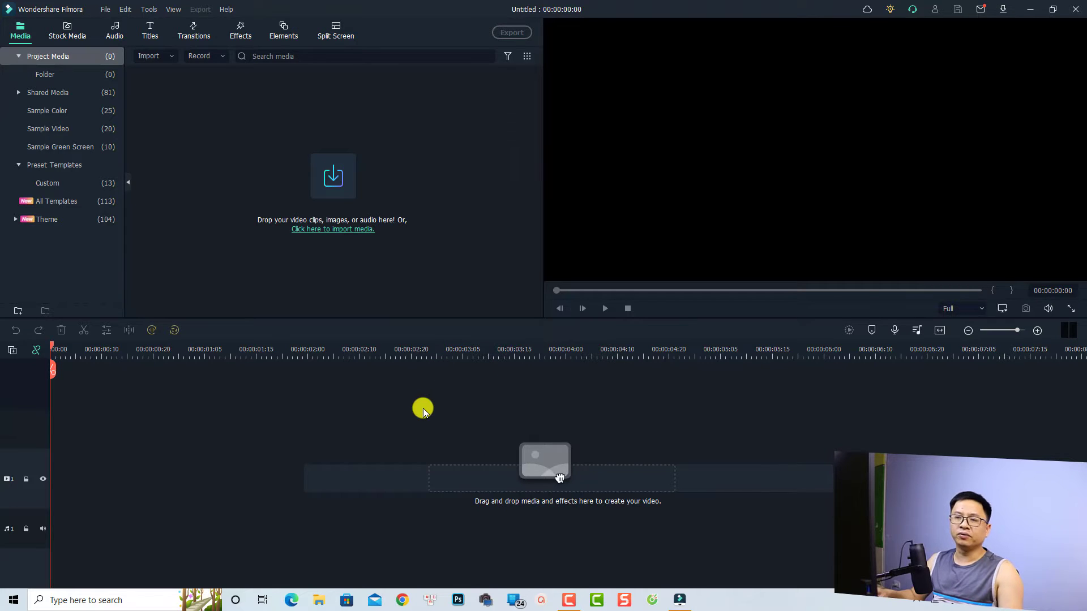
Drag the Default Title from the Titles category onto the timeline video track.
left_click(153, 31)
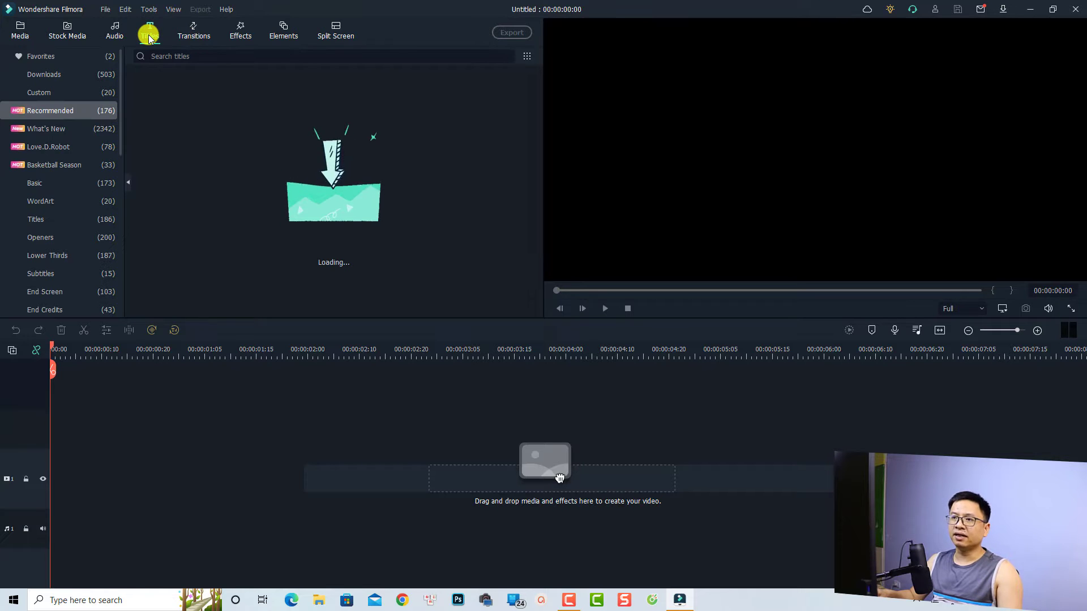
left_click(43, 219)
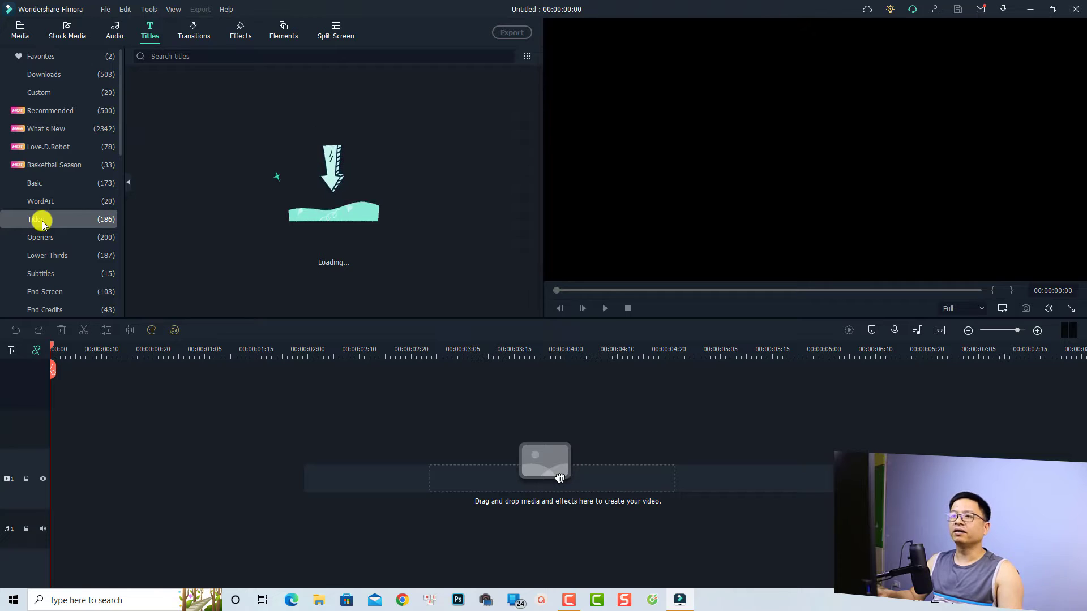
mouse_move(399, 107)
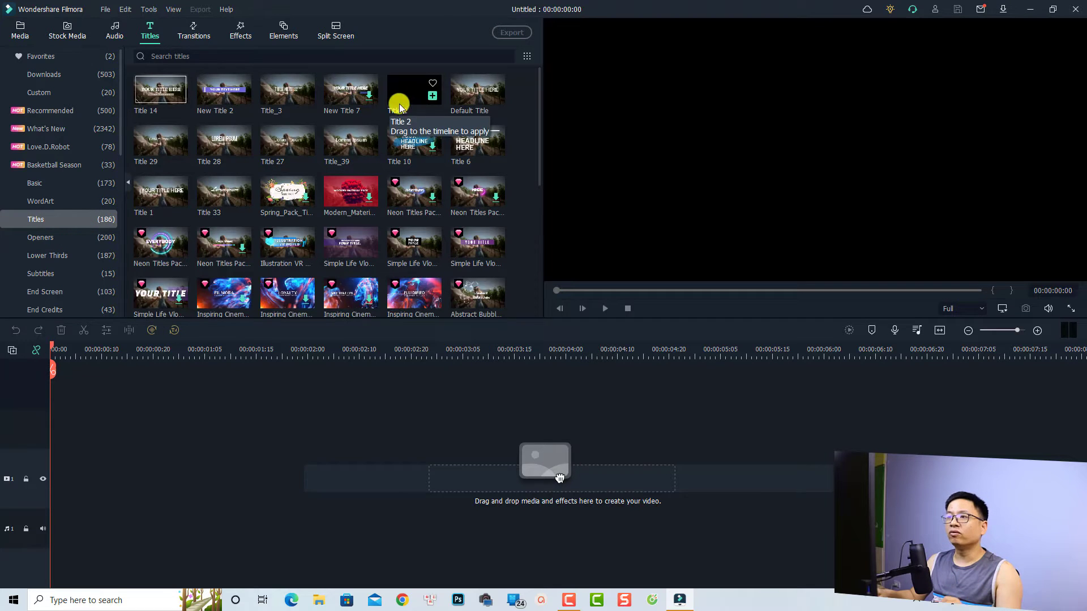
mouse_move(472, 98)
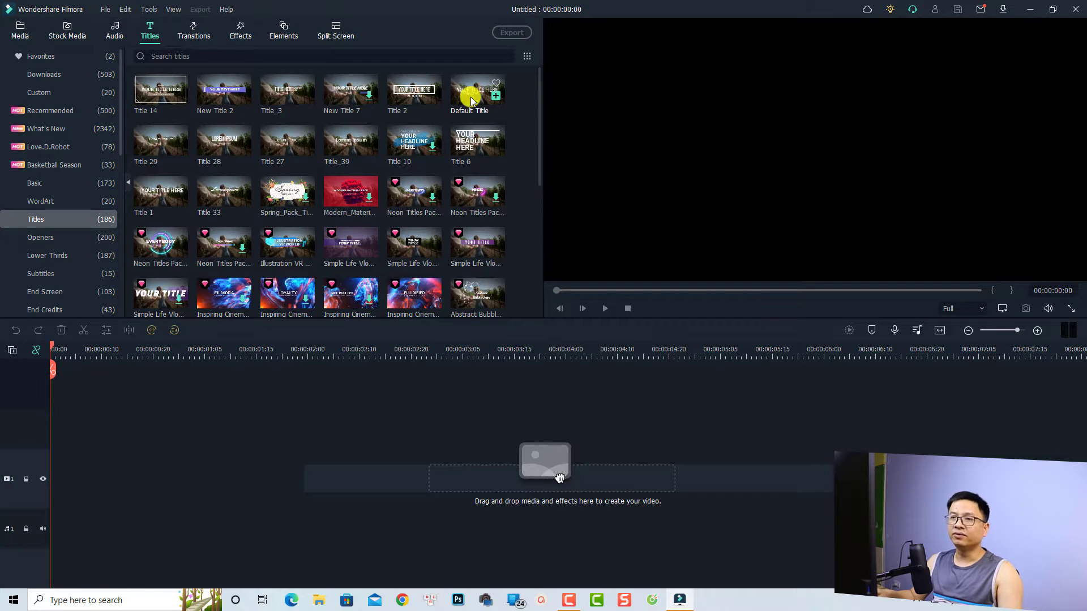
left_click_drag(470, 100, 71, 470)
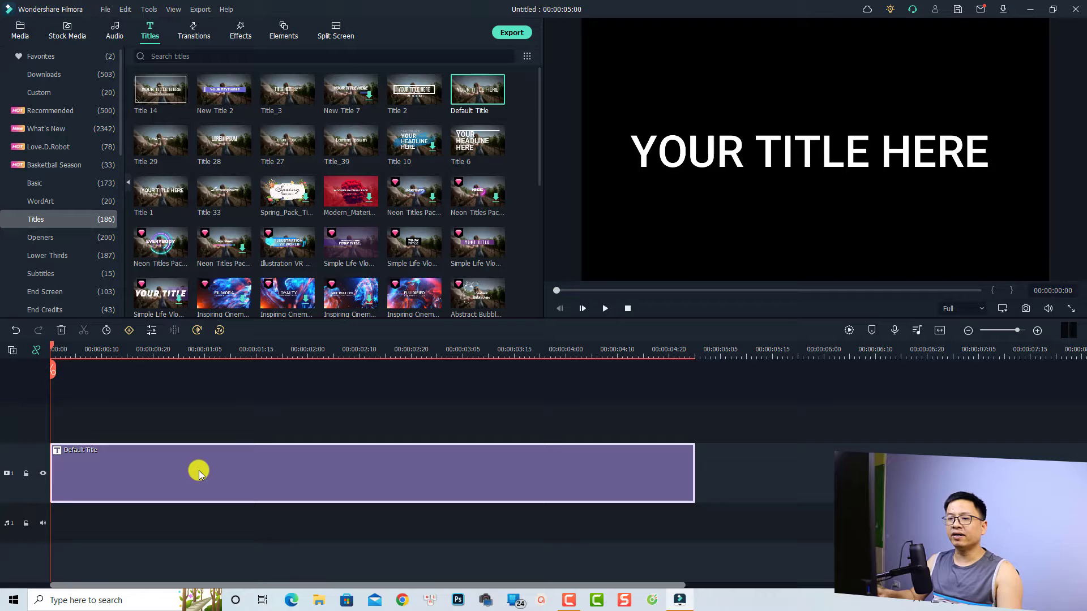
Open the Default Title clip in the title editor and select the YOUR TITLE HERE text.
double_click(181, 453)
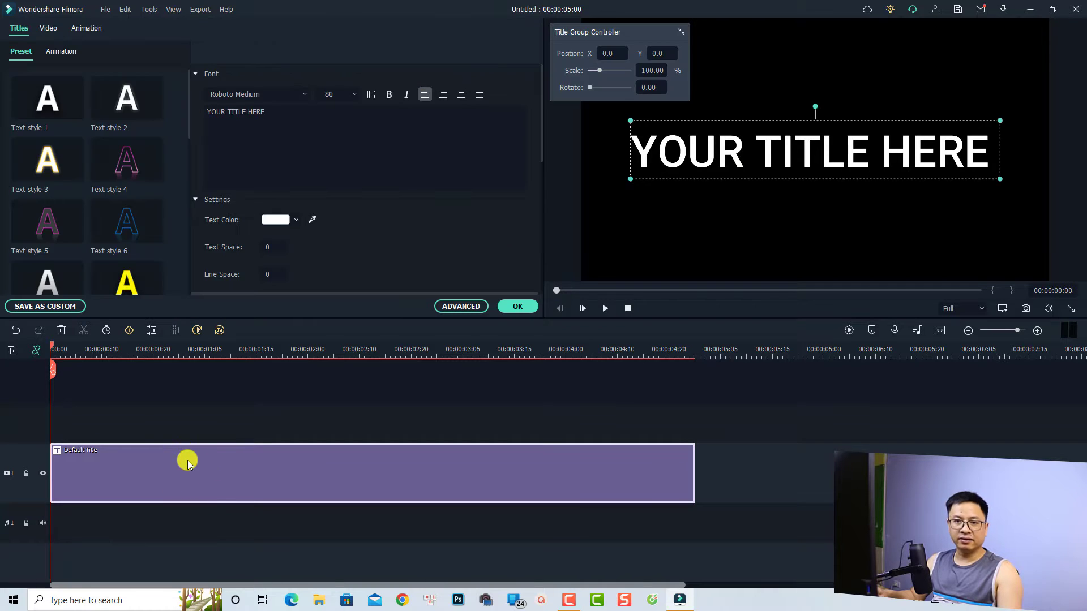
left_click_drag(275, 112, 189, 110)
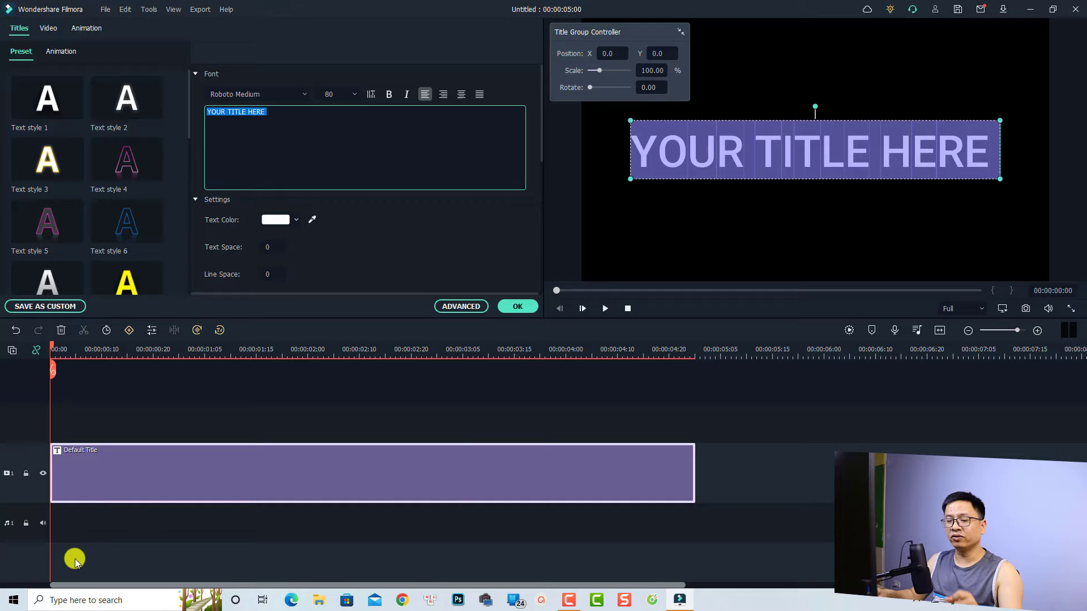
Launch Microsoft Word via Windows search, create a blank document and type the person's name.
left_click(74, 601)
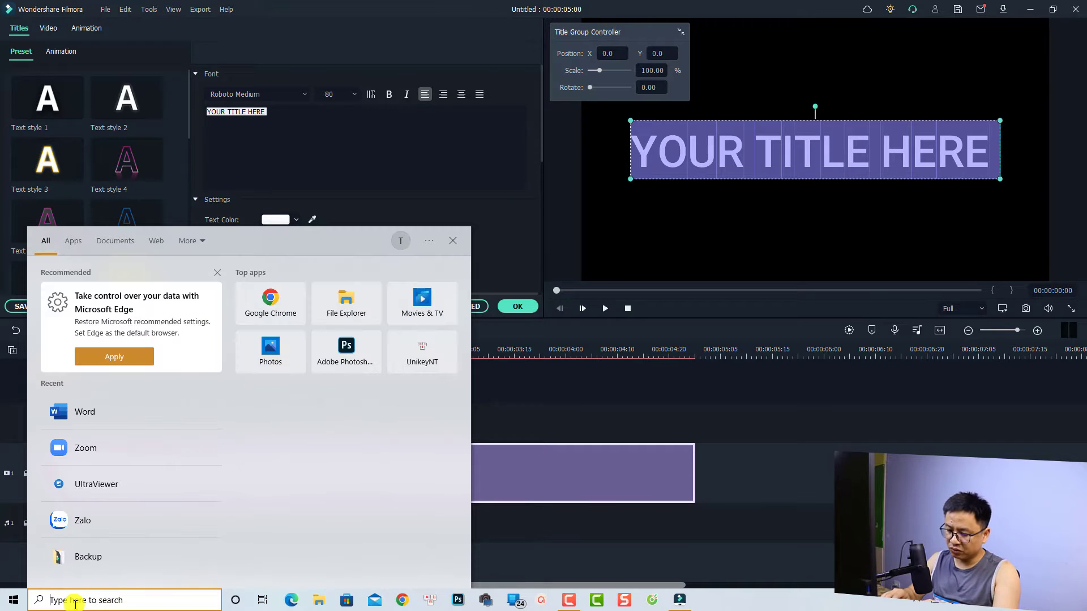
type("word")
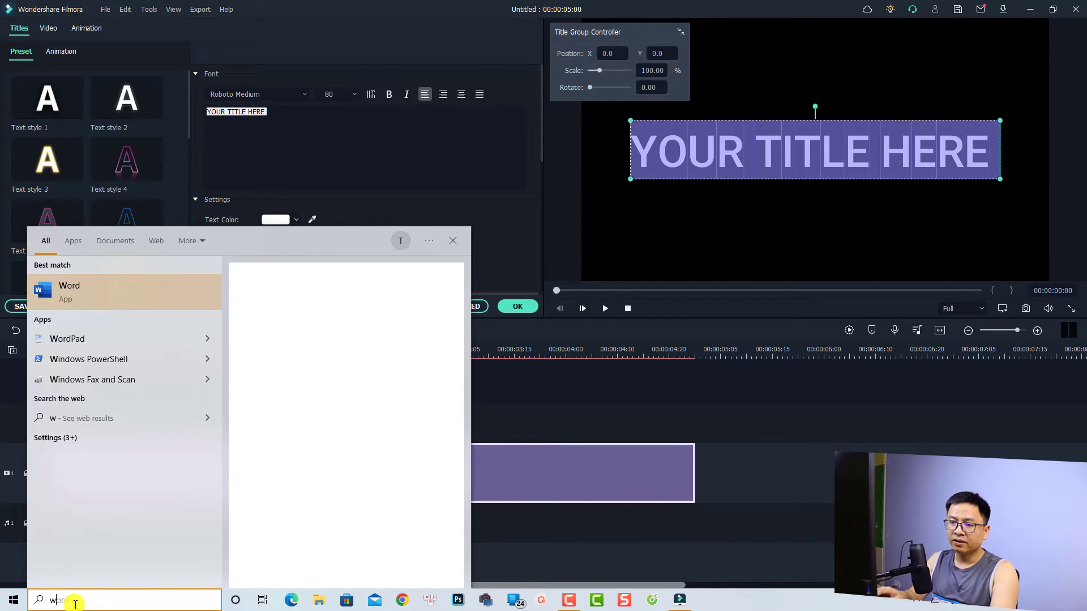
left_click(67, 292)
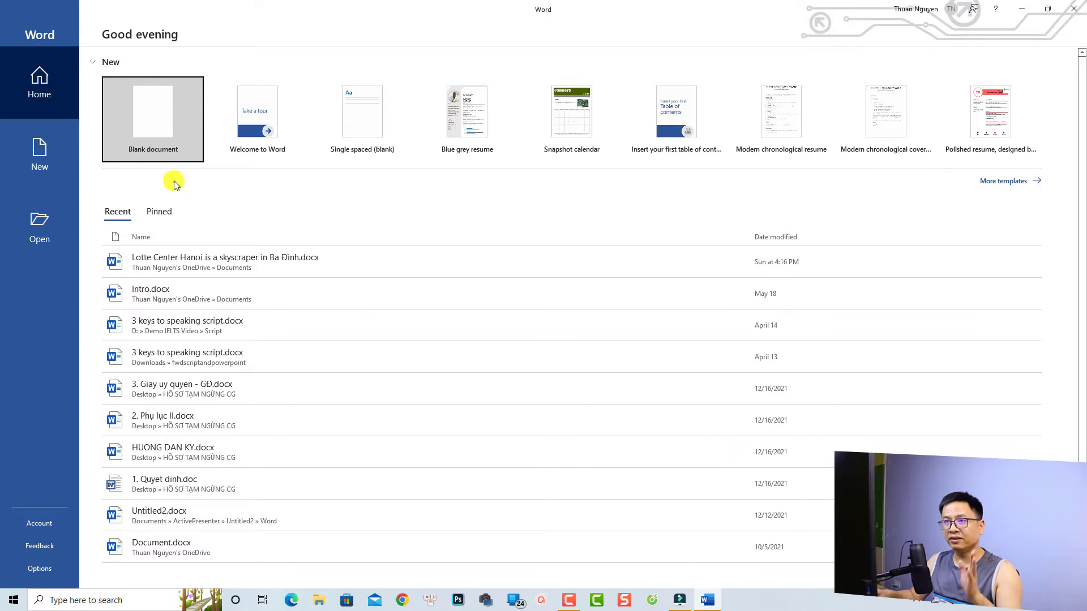
left_click(154, 137)
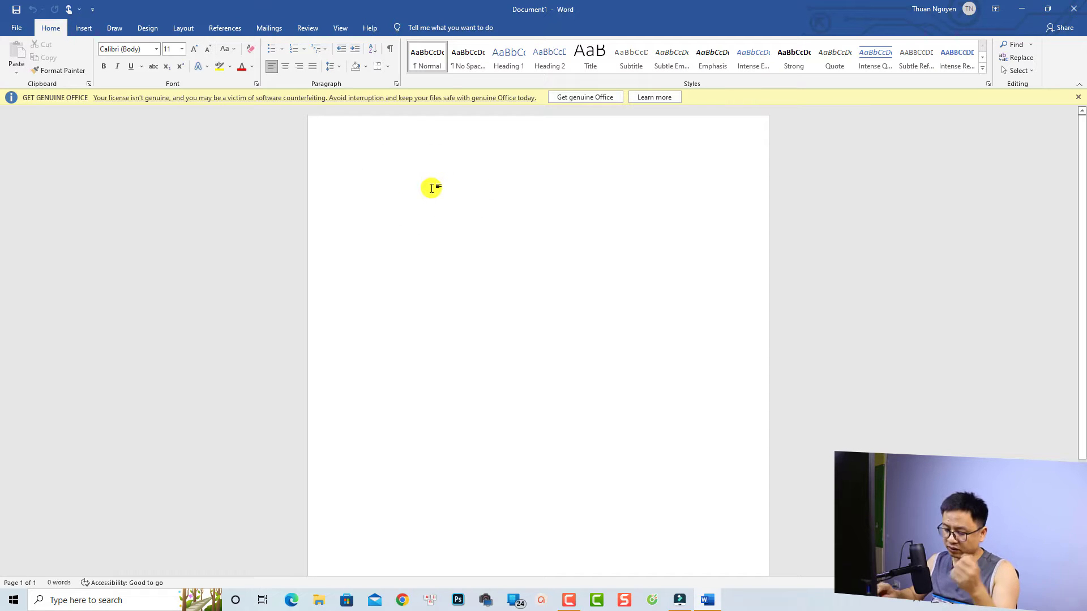
type("JAcky")
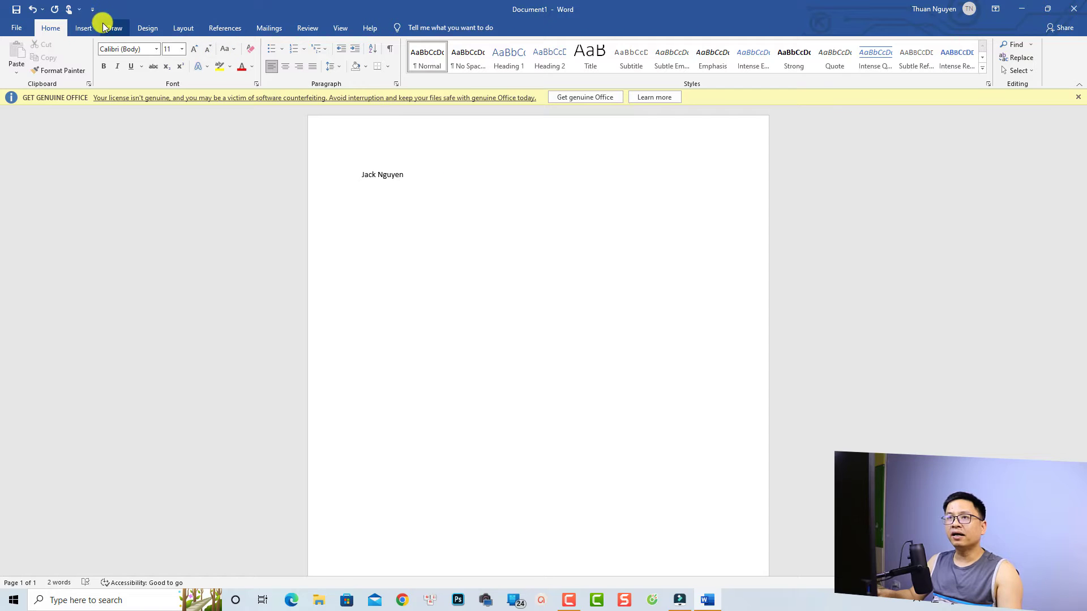
Append a ™ sign to the name via Insert > Symbol, select the line, and return to Filmora.
left_click(80, 28)
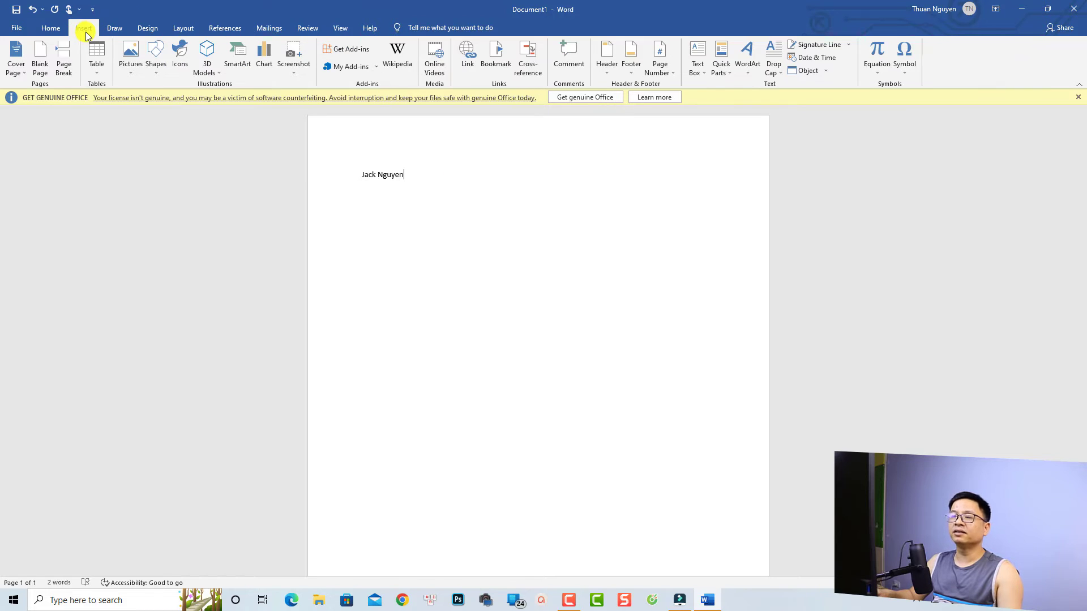
left_click(906, 73)
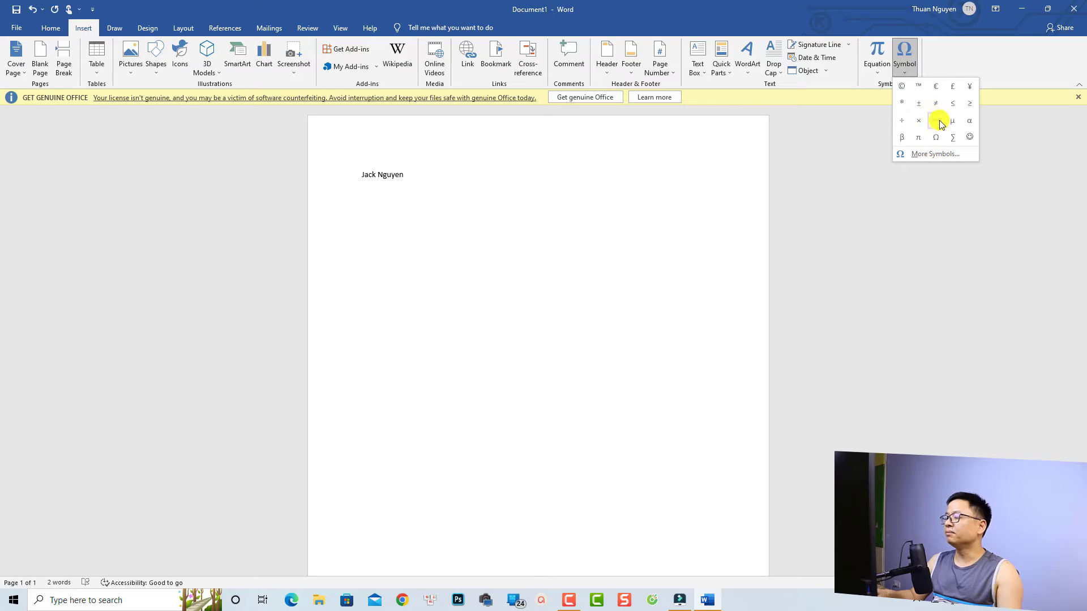
left_click(931, 154)
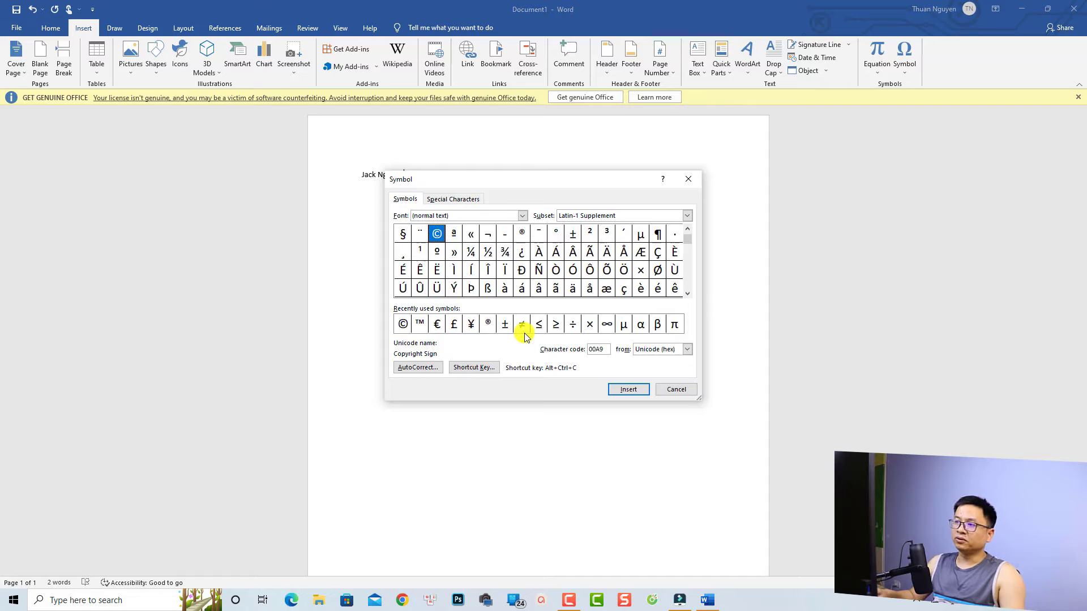
left_click(421, 327)
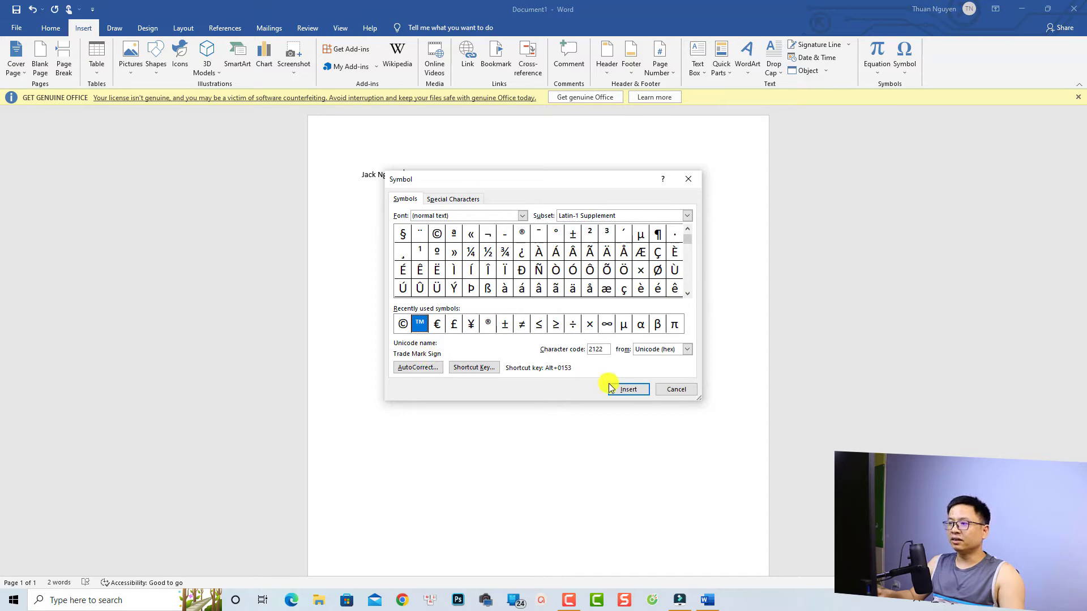
left_click(625, 390)
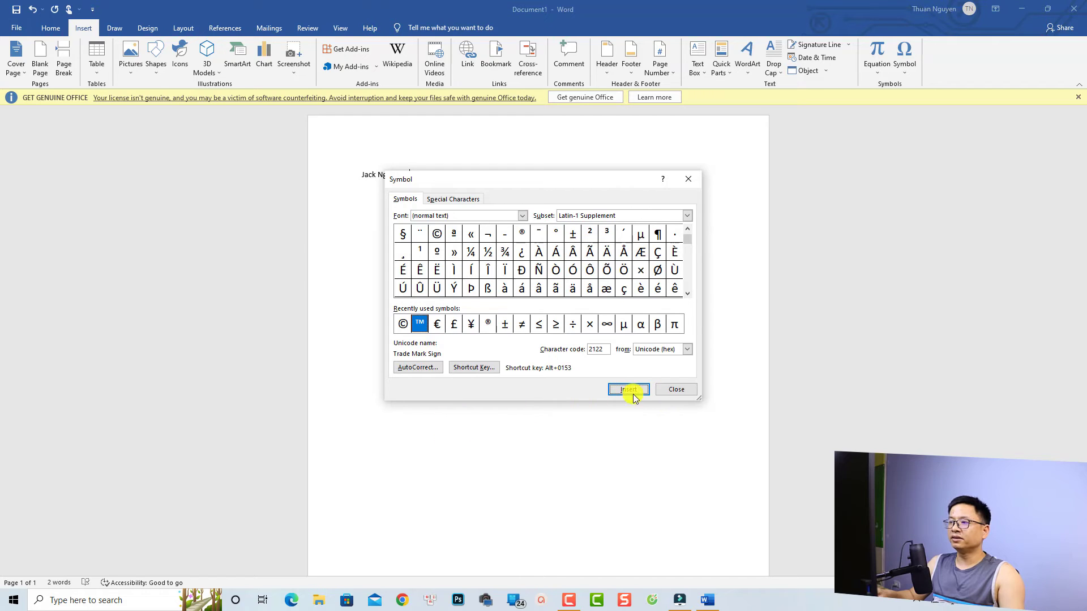
left_click(673, 390)
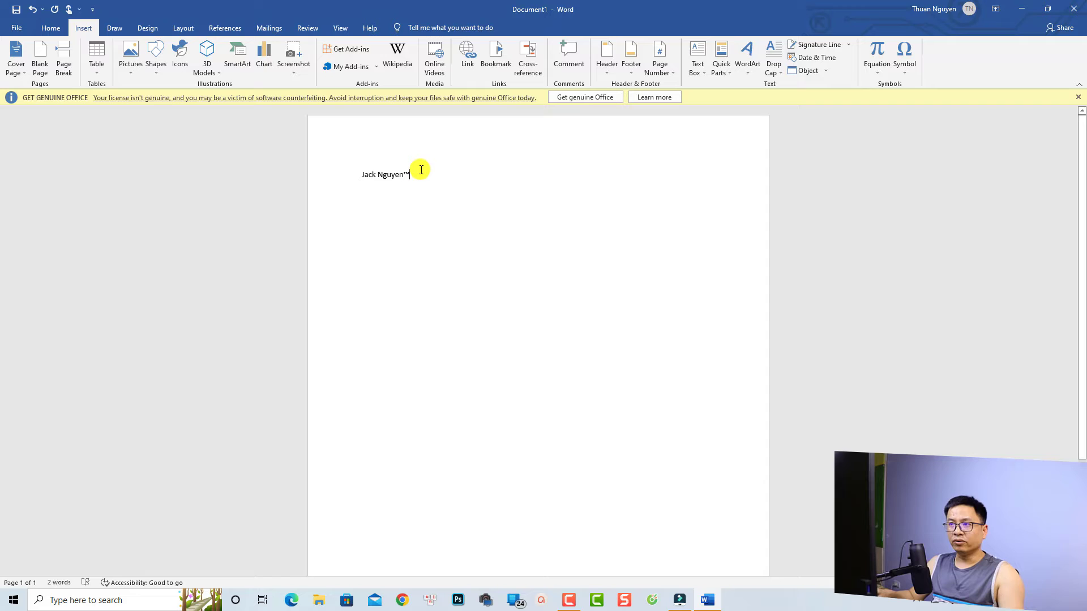
left_click_drag(421, 169, 347, 168)
key("ctrl+c")
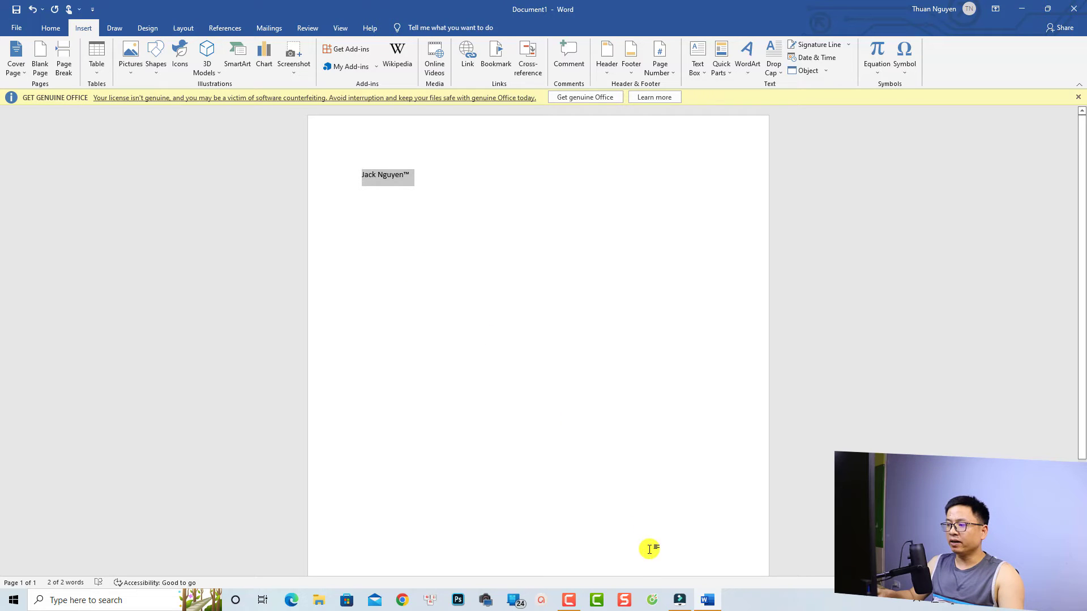
left_click(679, 600)
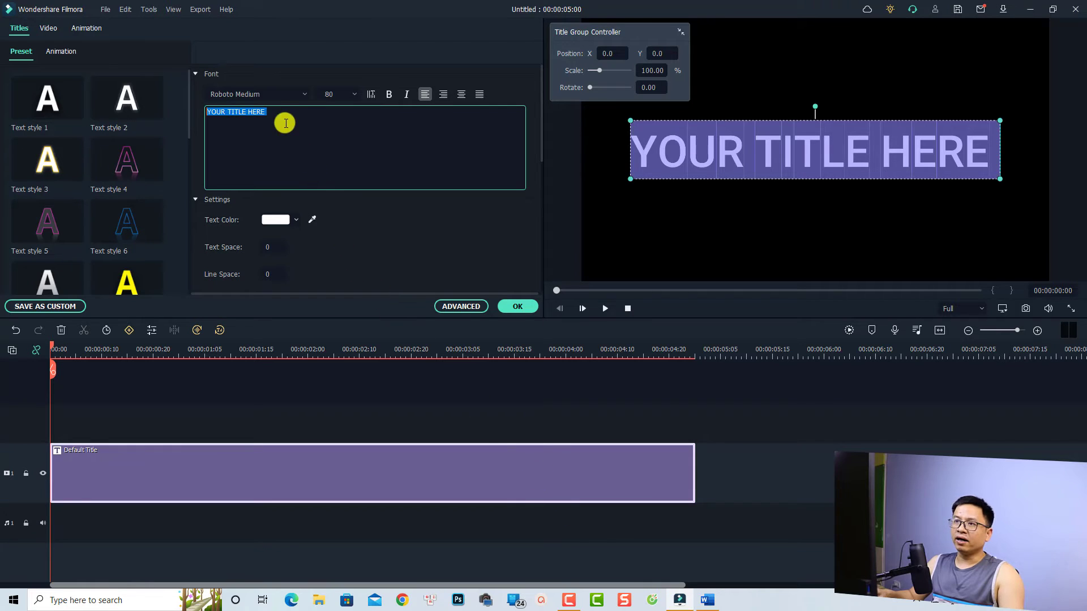
Replace YOUR TITLE HERE with the pasted name ending in ™.
left_click_drag(291, 120, 204, 115)
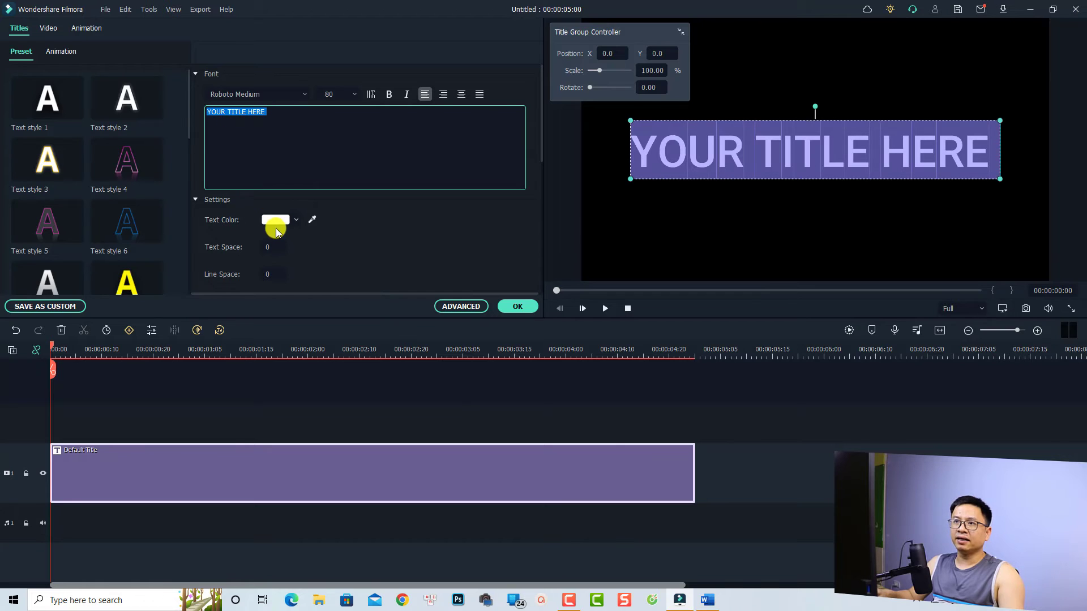
key("ctrl+v")
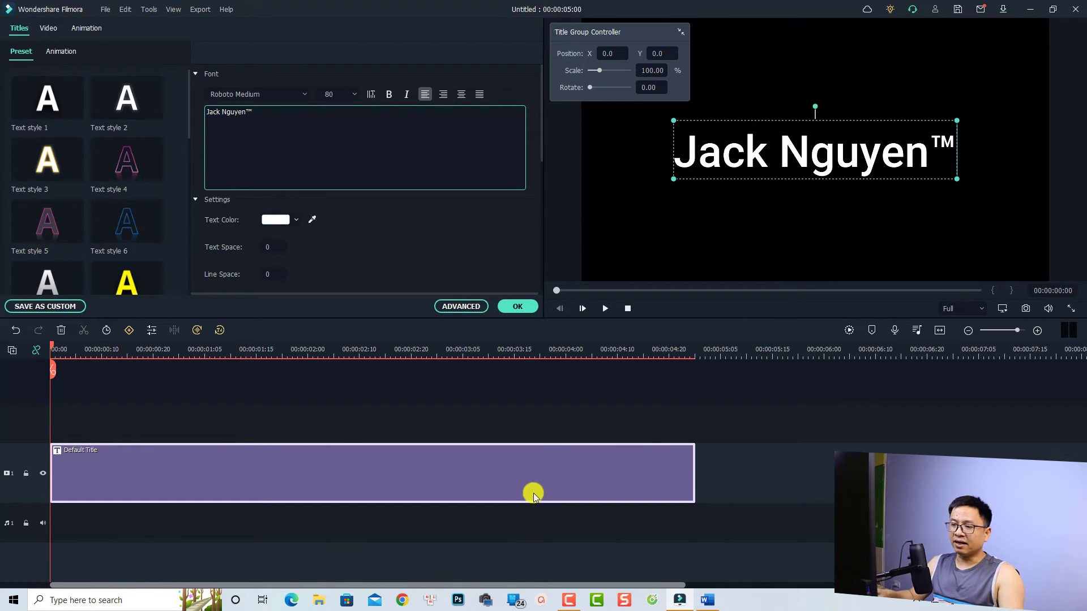
In Word, swap the ™ after the name for a © copyright sign and select the line.
left_click(707, 600)
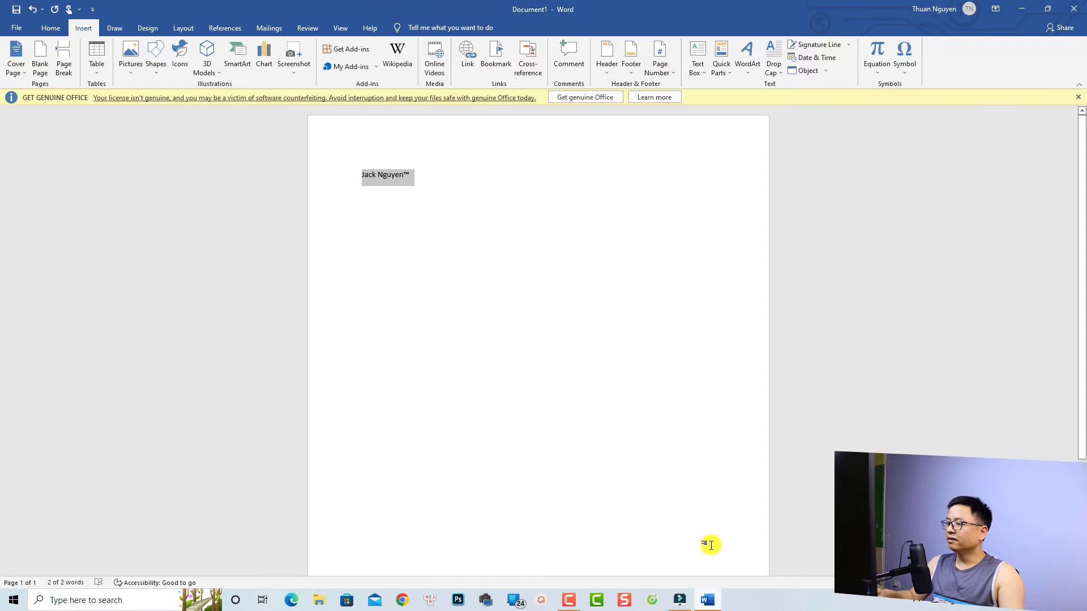
left_click(412, 175)
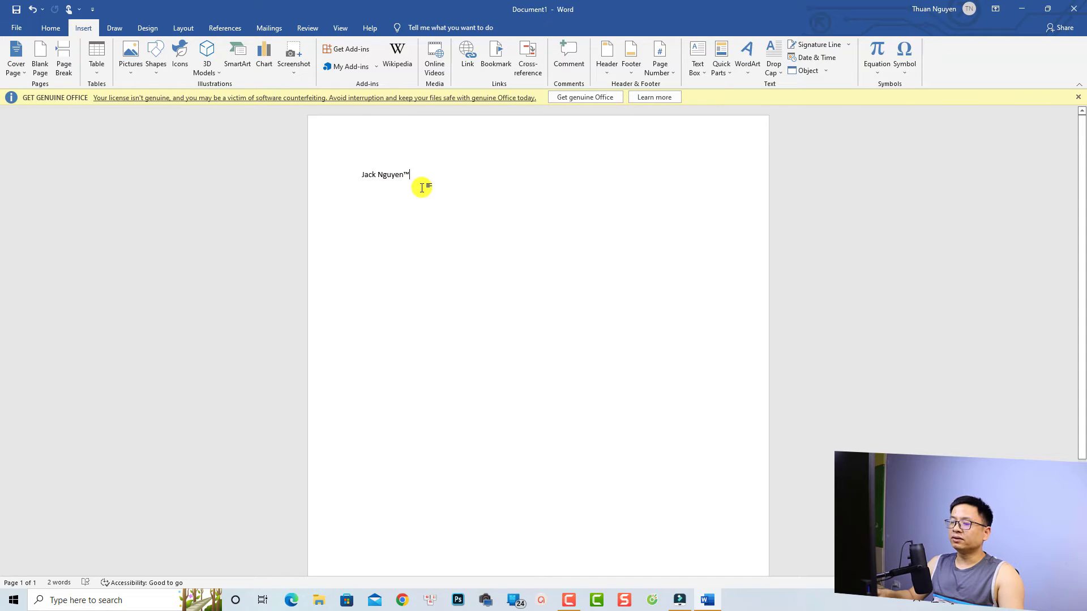
key("ctrl+z")
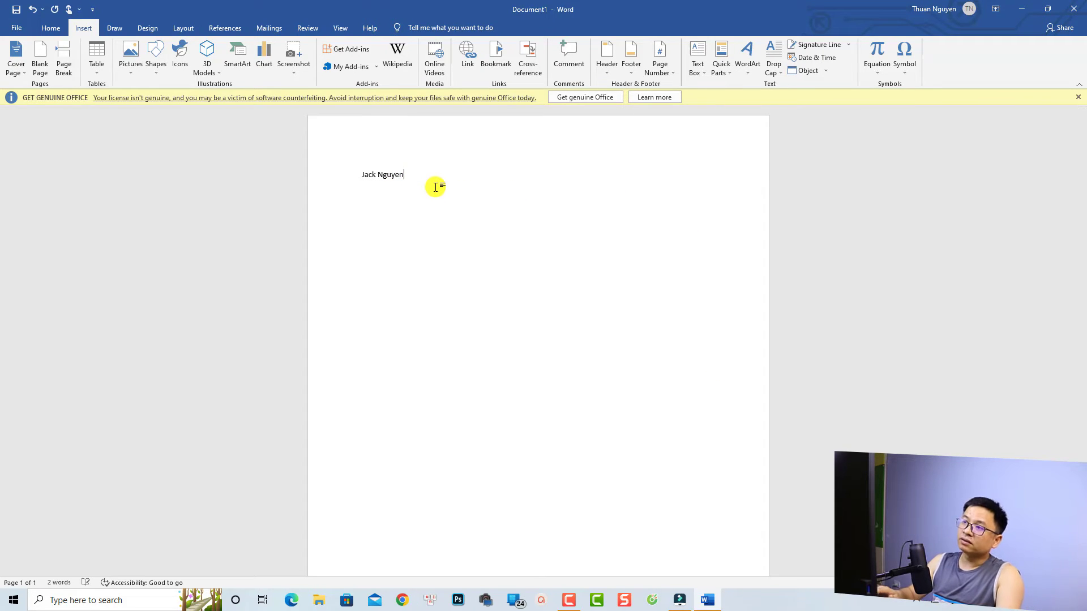
left_click(904, 56)
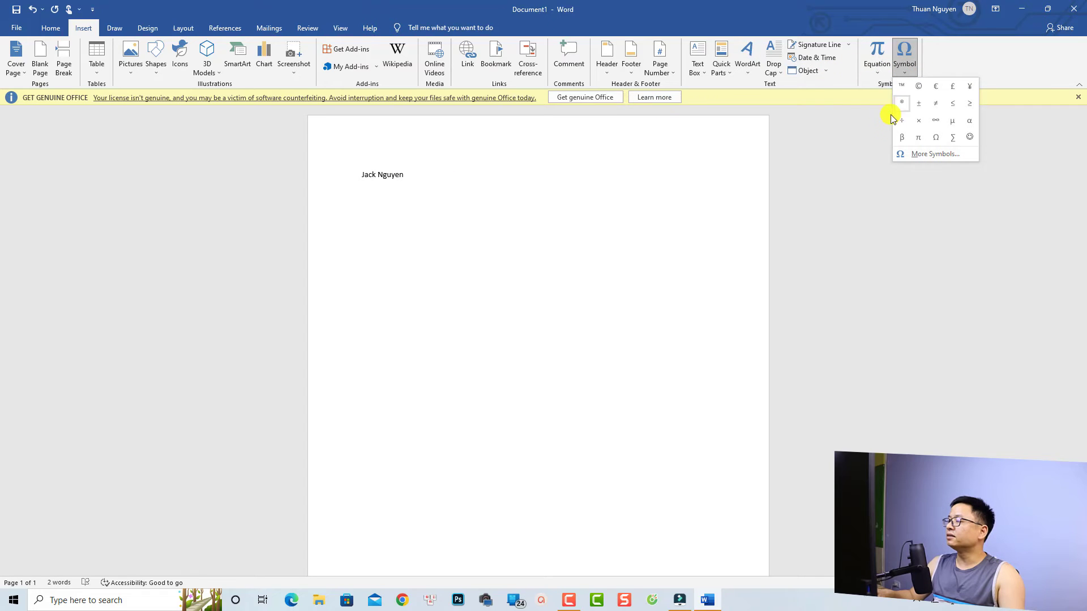
left_click(931, 154)
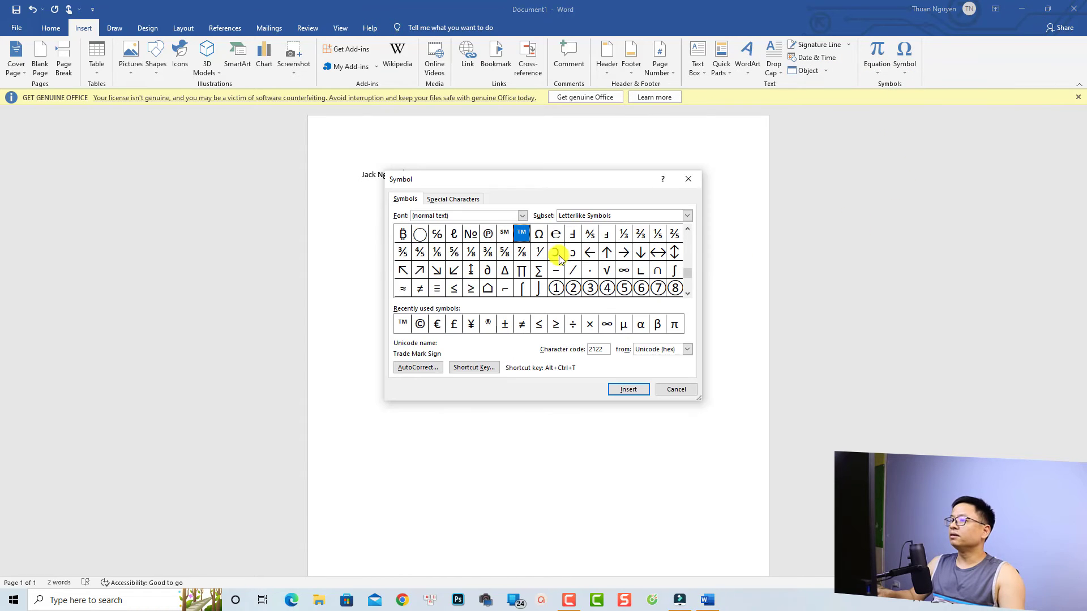
left_click(419, 326)
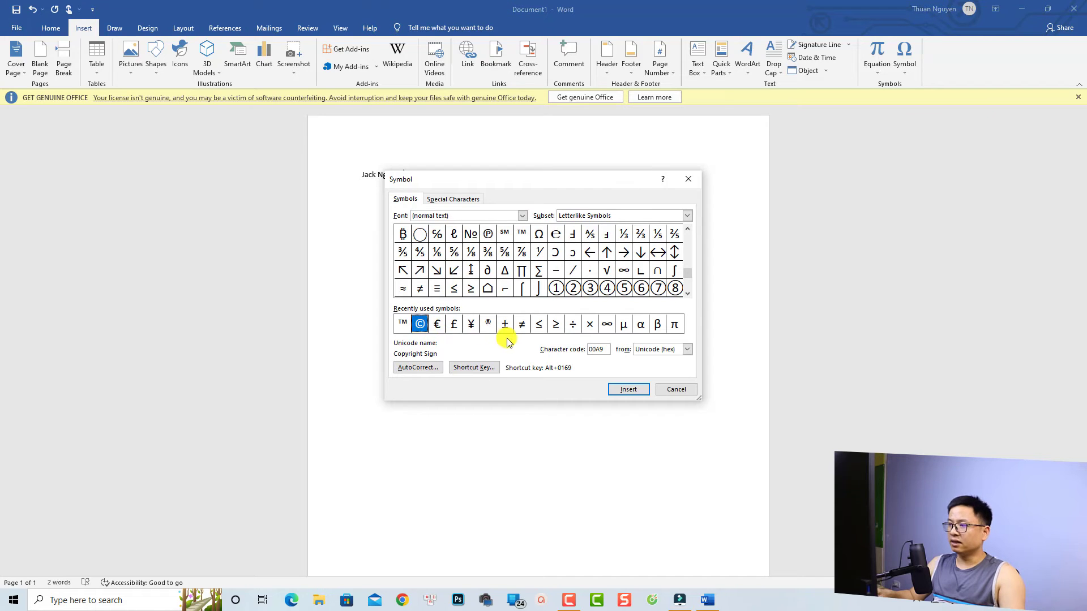
left_click(622, 390)
left_click(675, 390)
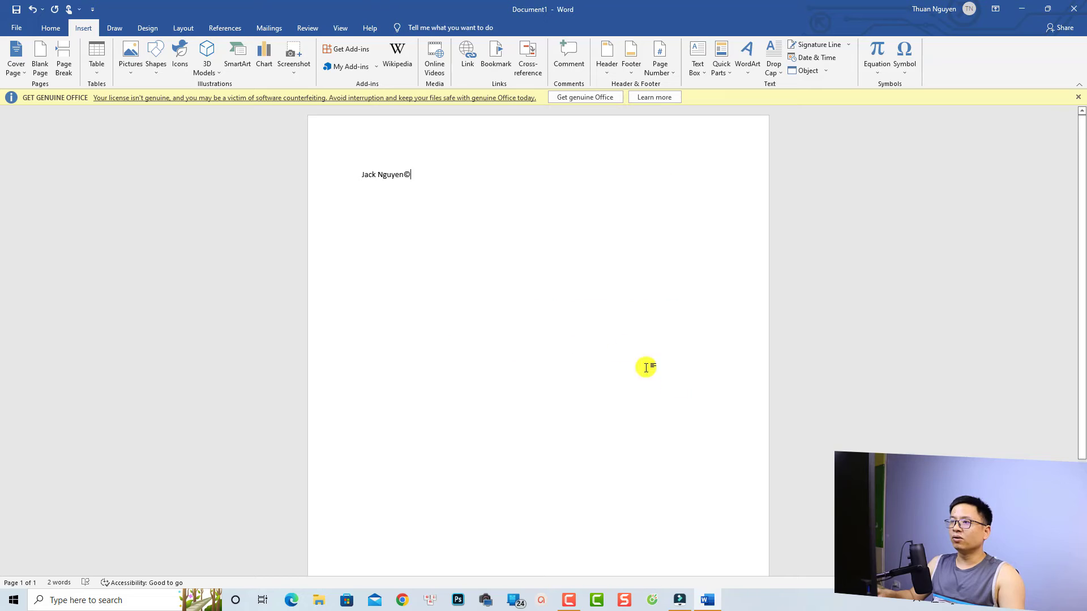
left_click_drag(410, 174, 349, 188)
key("ctrl+c")
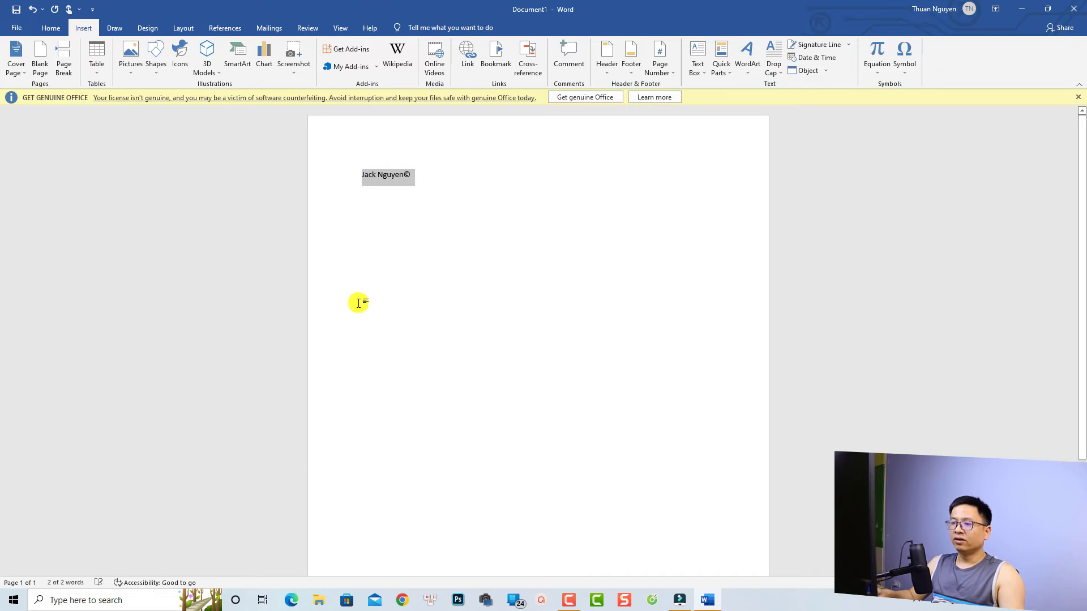
Paste the name ending in © over the Filmora title text and confirm with OK.
left_click(679, 600)
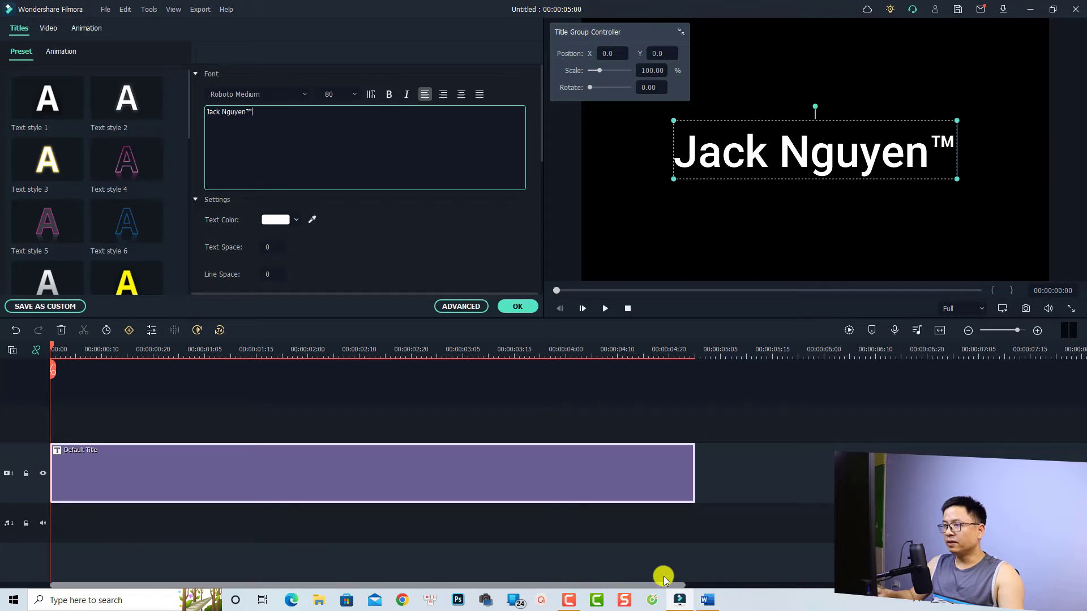
left_click_drag(267, 114, 192, 108)
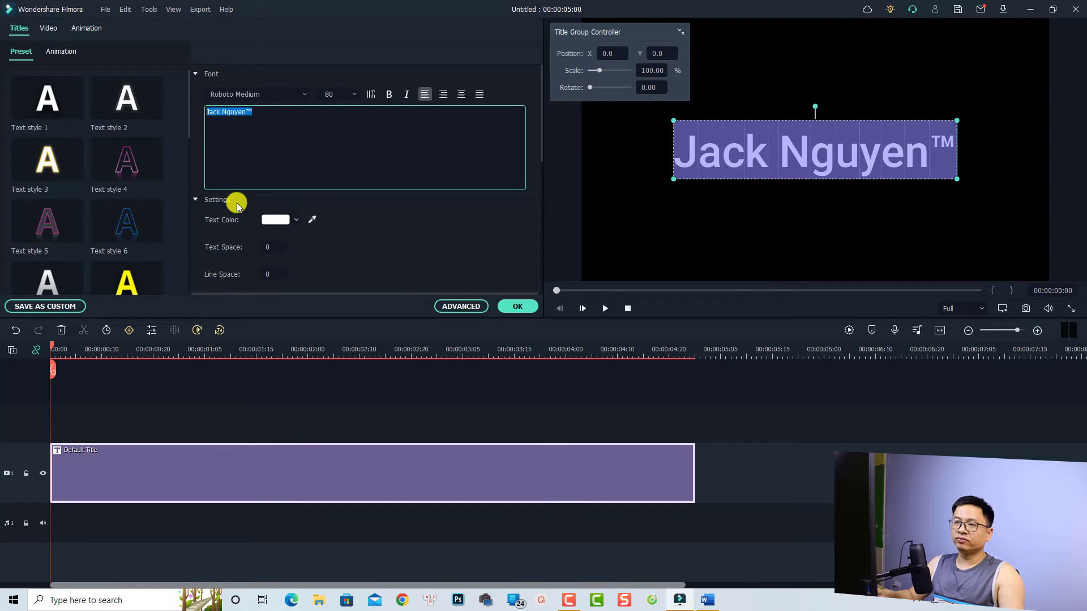
key("ctrl+v")
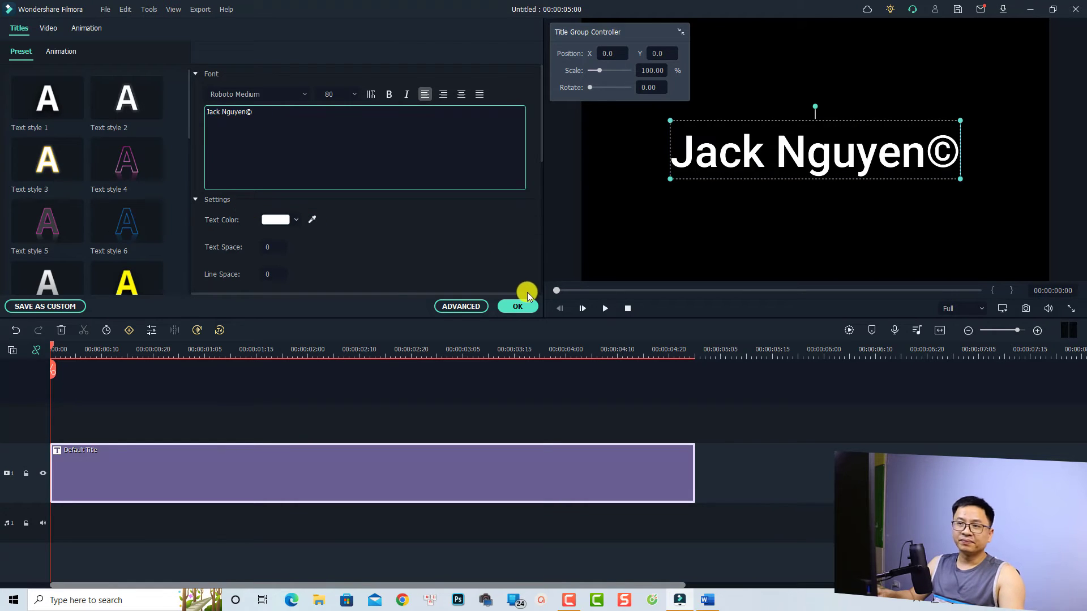
left_click(524, 311)
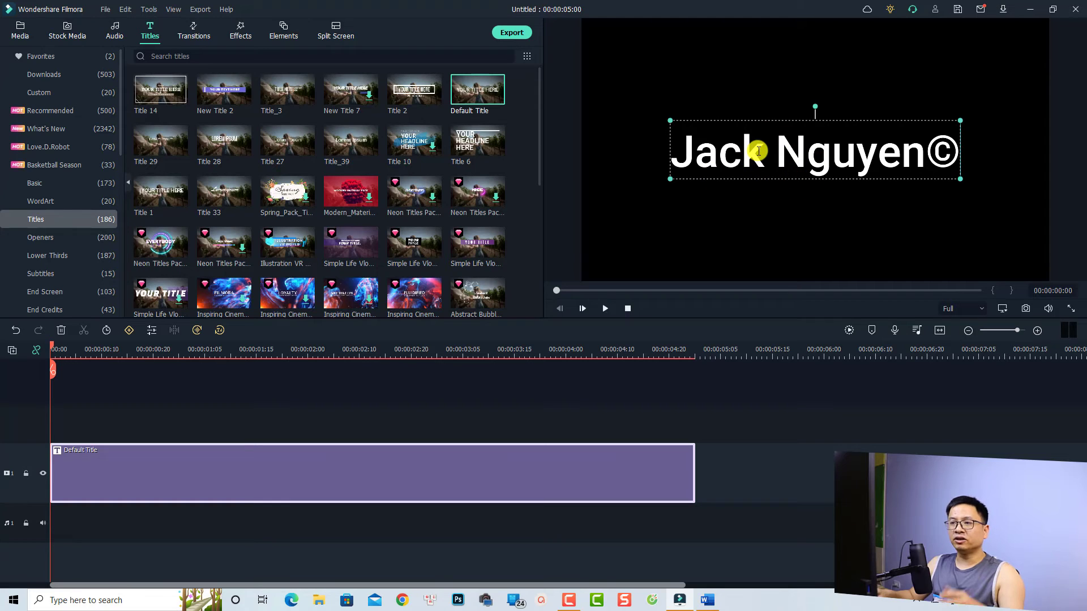
Save the title as a custom preset named 'special character' and close the editor.
double_click(166, 463)
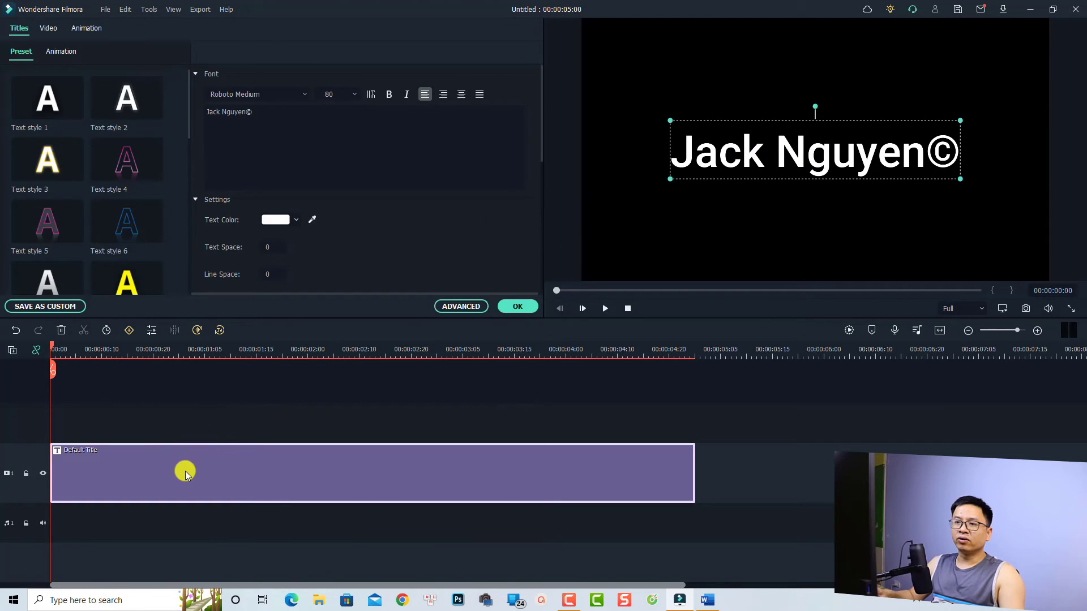
left_click(48, 307)
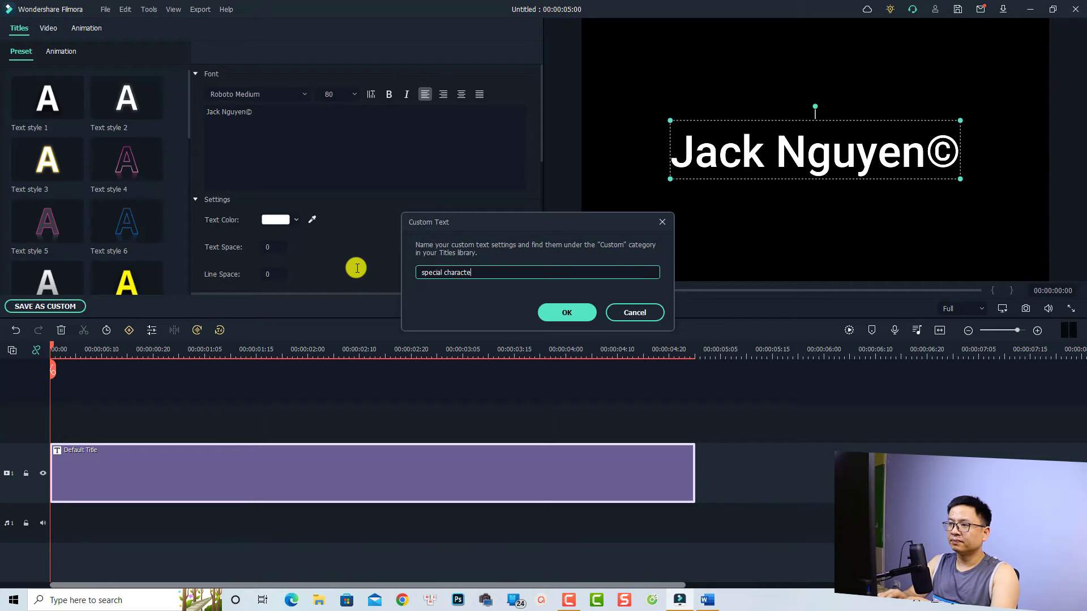
left_click(572, 313)
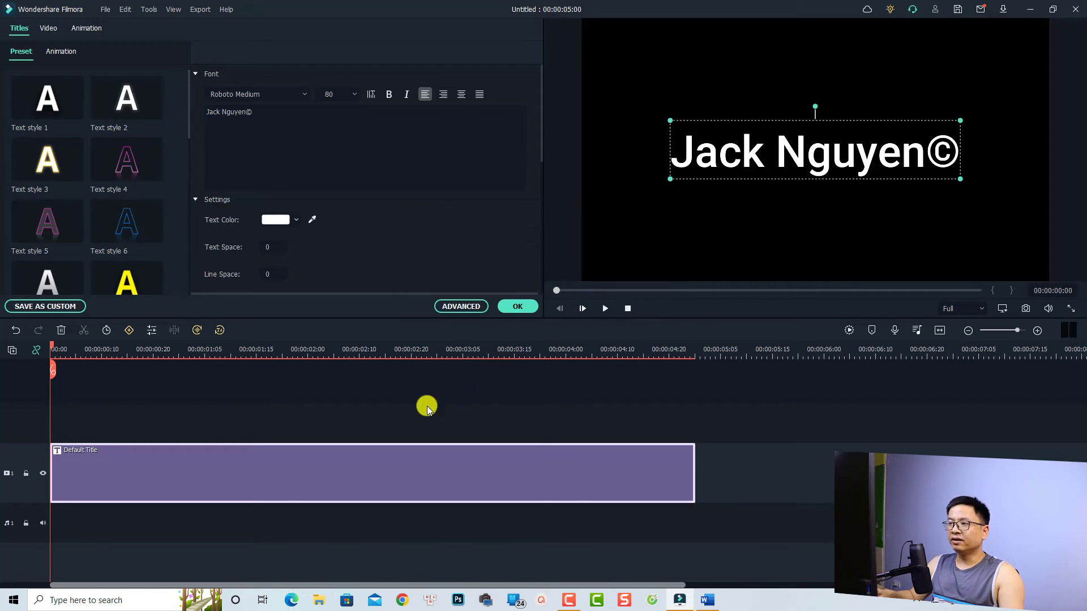
left_click(515, 308)
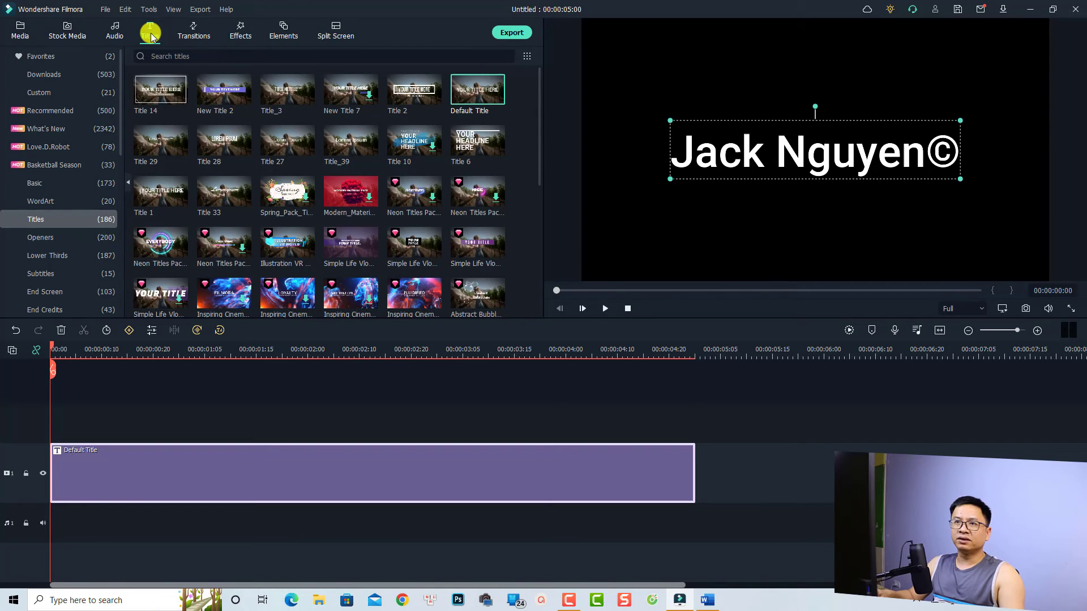
Open the Custom title category to view the 'special character' preset.
left_click(40, 91)
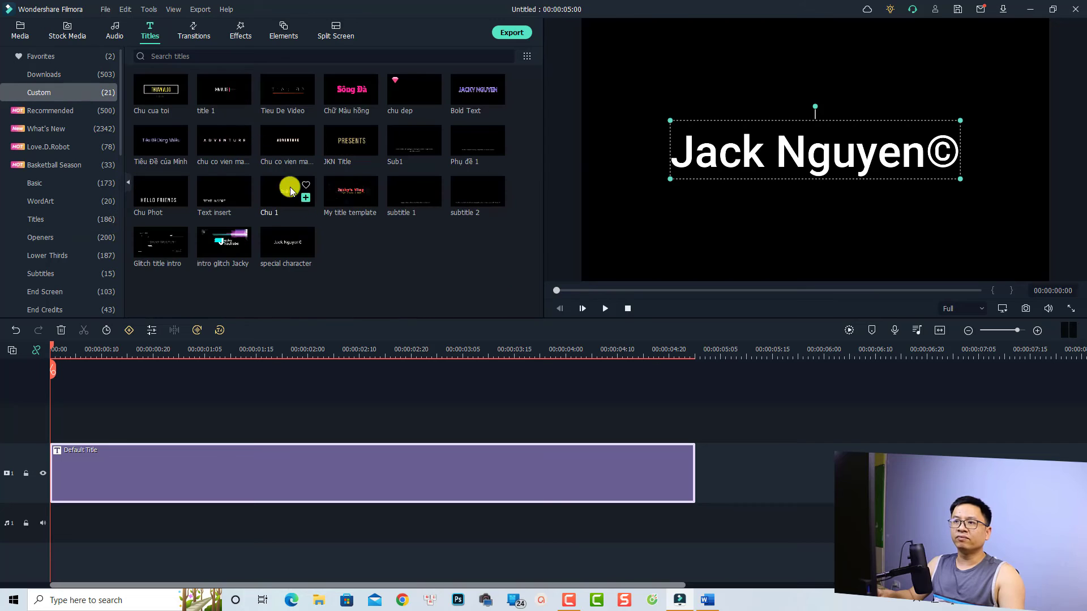